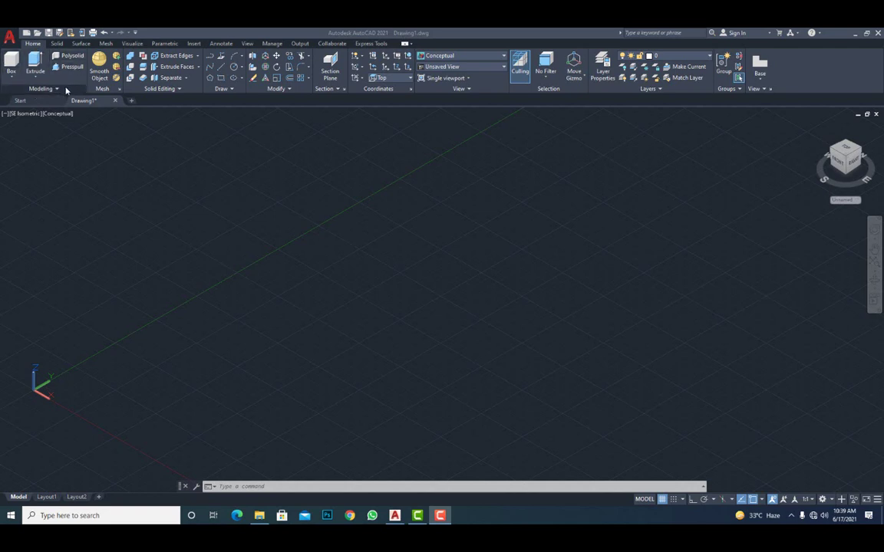
Create a solid box with a 10 by 12 base and a height of 14
left_click(13, 80)
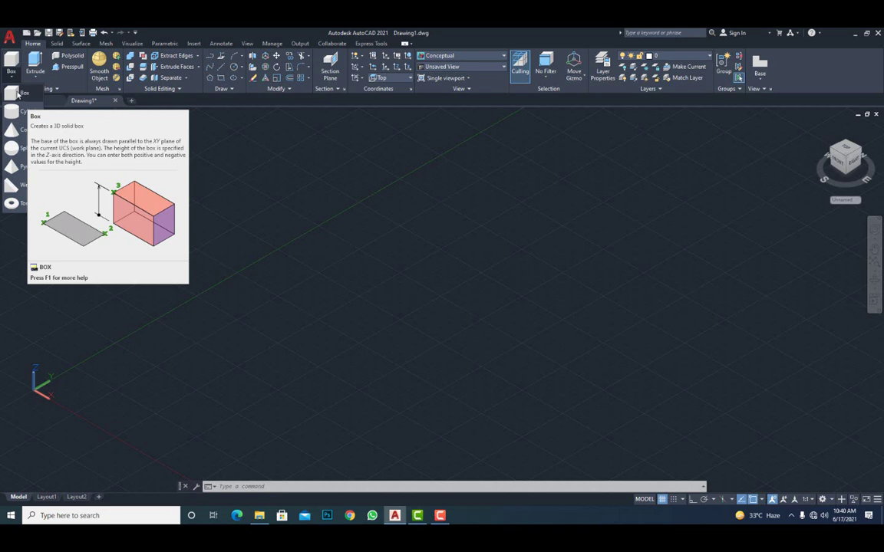
left_click(16, 92)
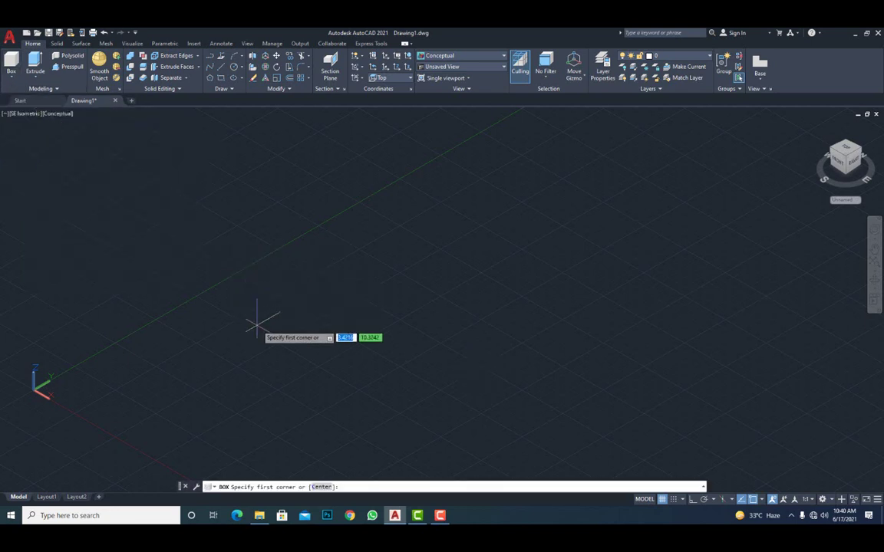
left_click(194, 327)
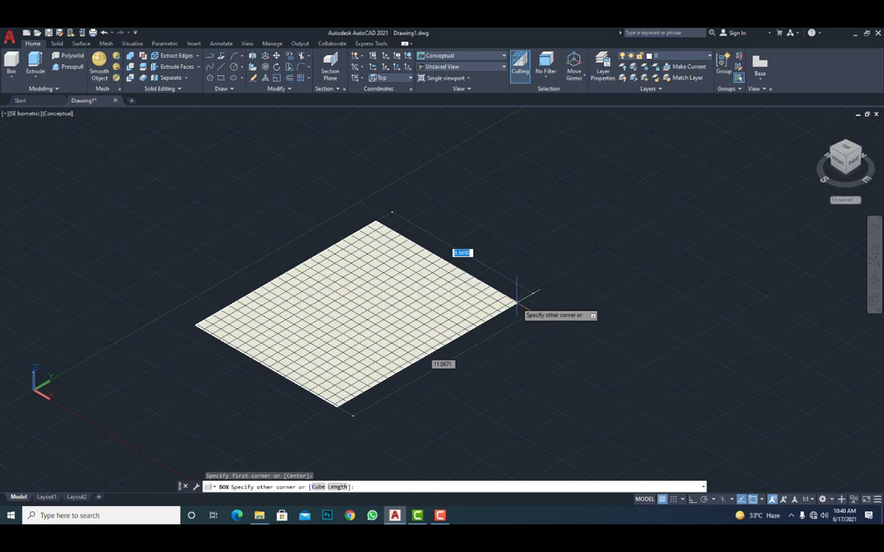
type("10")
key("Tab")
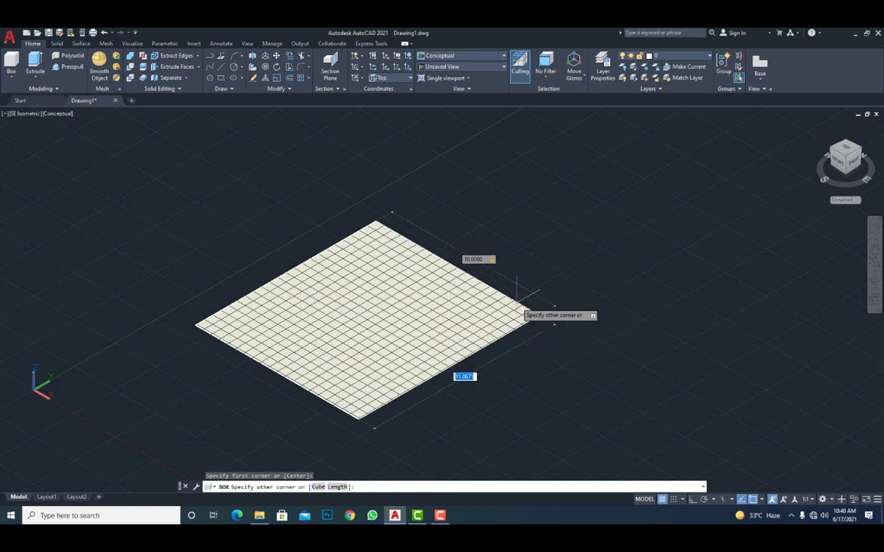
type("12")
key("Return")
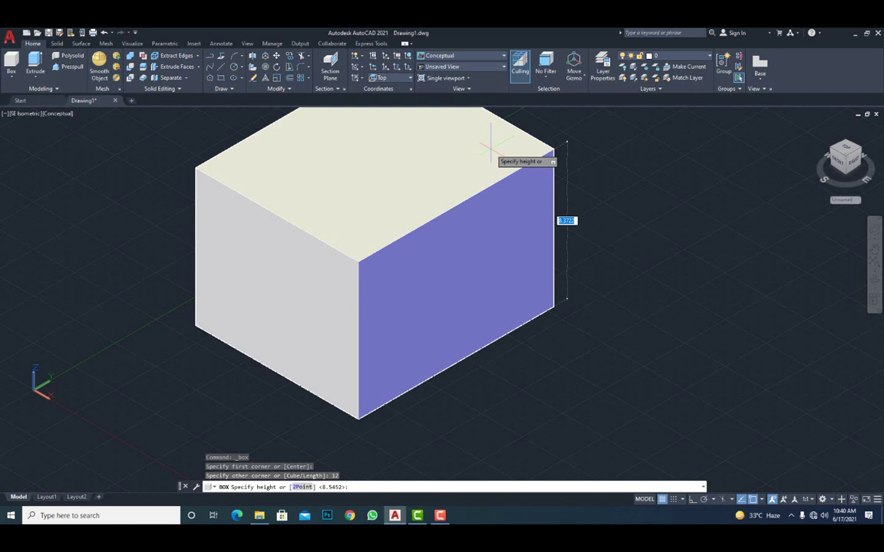
type("14")
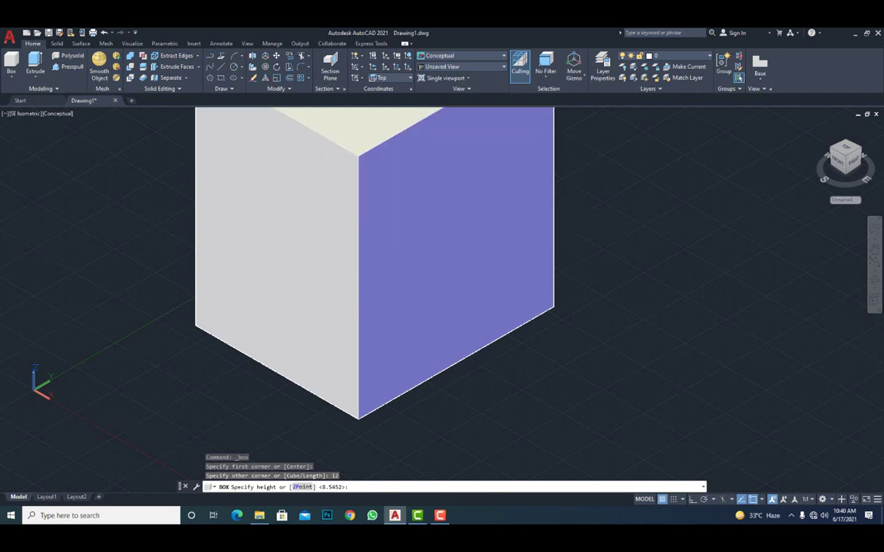
key("Return")
Create a solid cylinder beside the box with a base radius of about 5.75 and a height of about 14.17
middle_click_drag(402, 316, 362, 346)
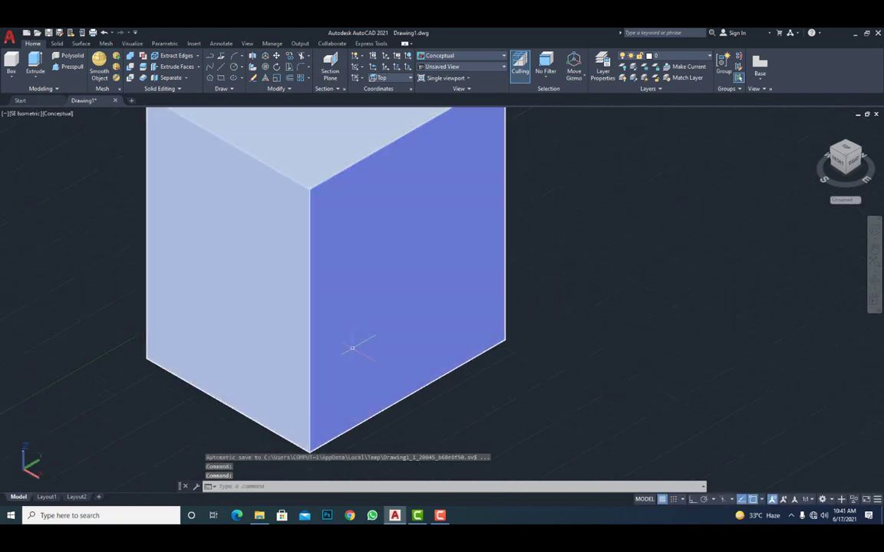
scroll(352, 346, "down", 2)
middle_click_drag(301, 310, 226, 349)
left_click(11, 77)
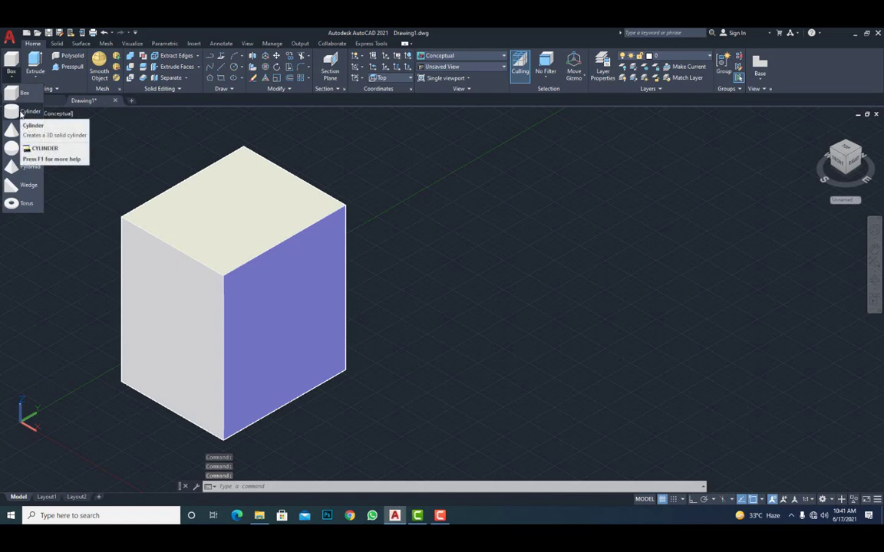
left_click(23, 112)
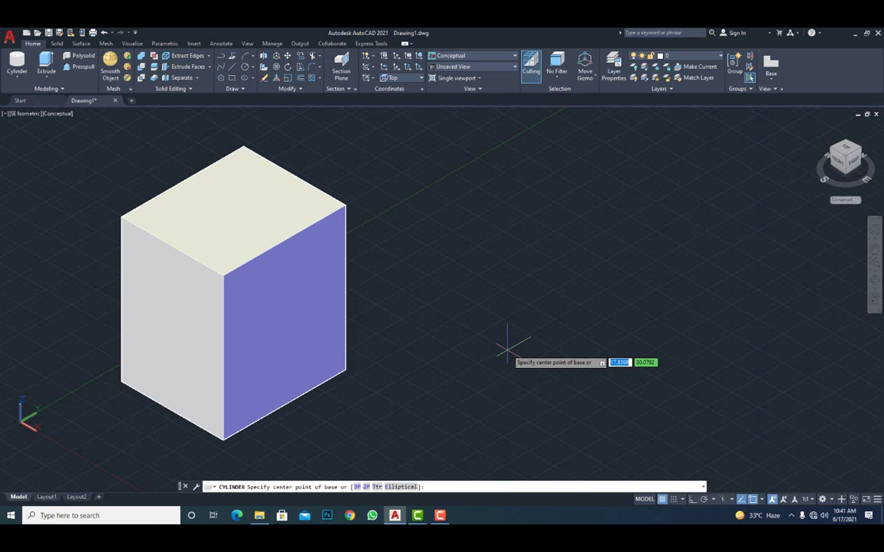
left_click(508, 350)
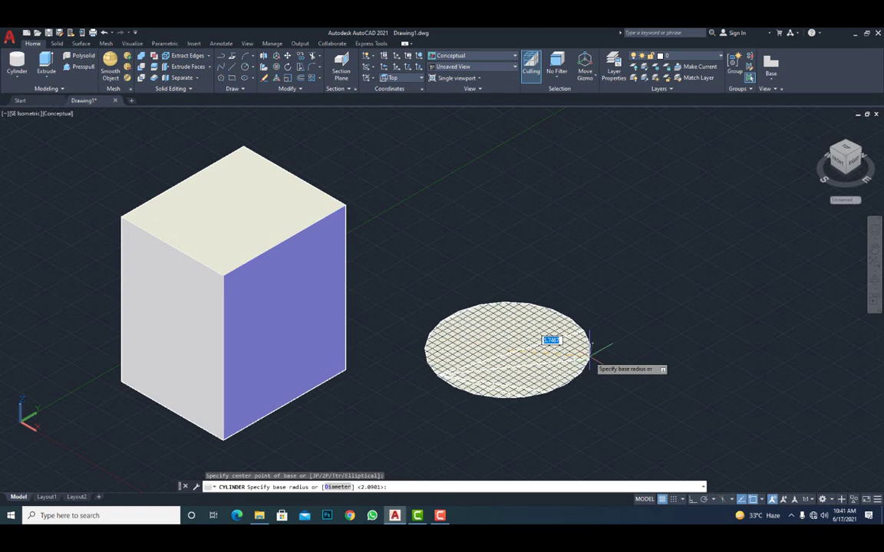
left_click(590, 346)
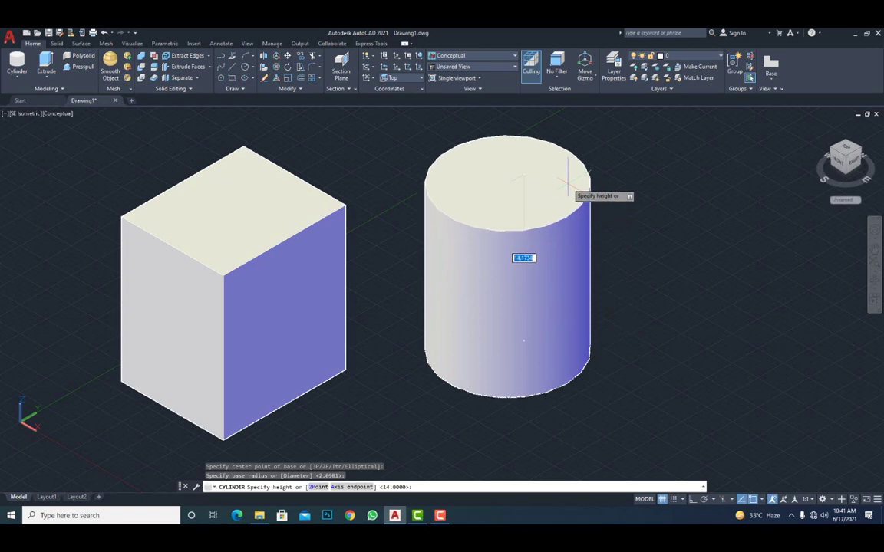
left_click(568, 183)
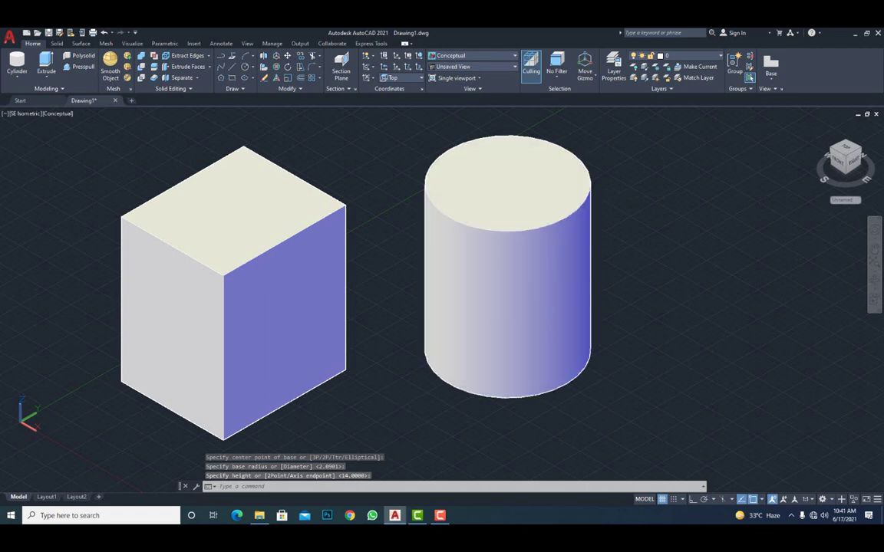
Create a solid cone on the cylinder's top face with a base radius of about 5.77 and a height of about 13.48
middle_click_drag(551, 299, 458, 298)
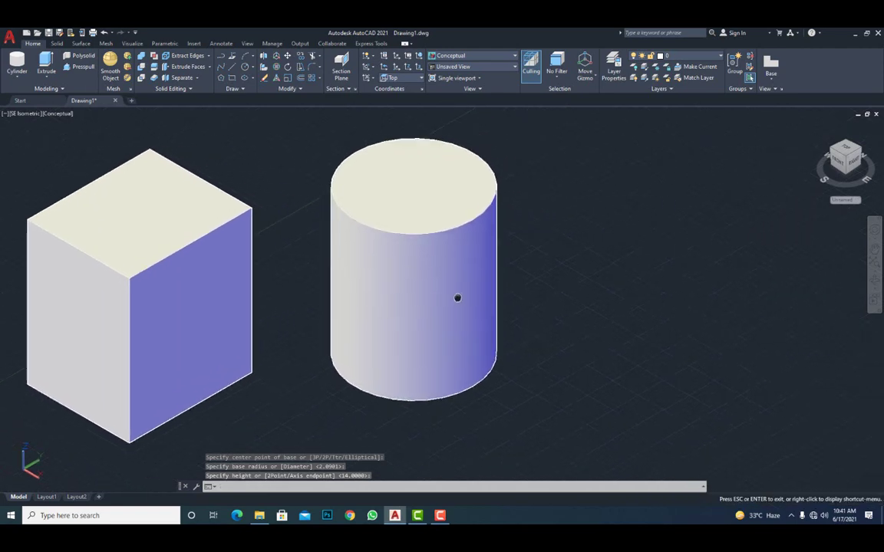
left_click(20, 80)
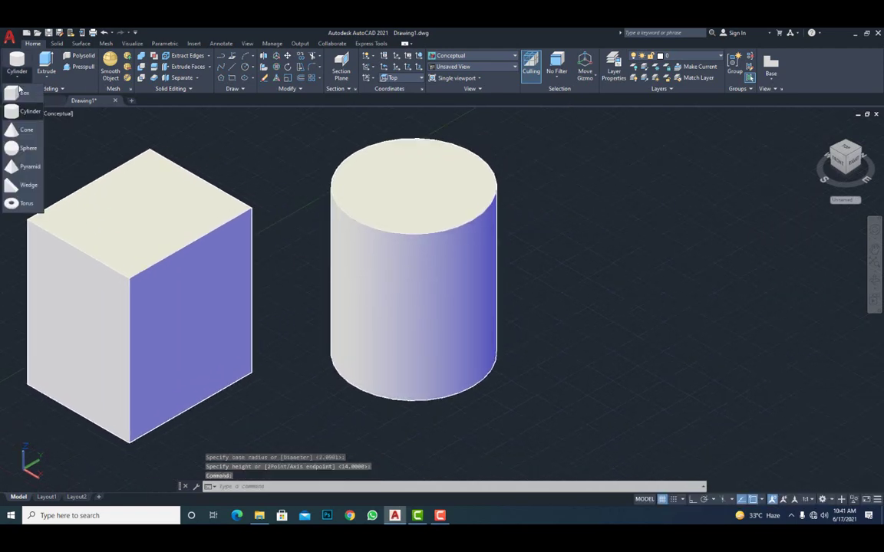
left_click(24, 131)
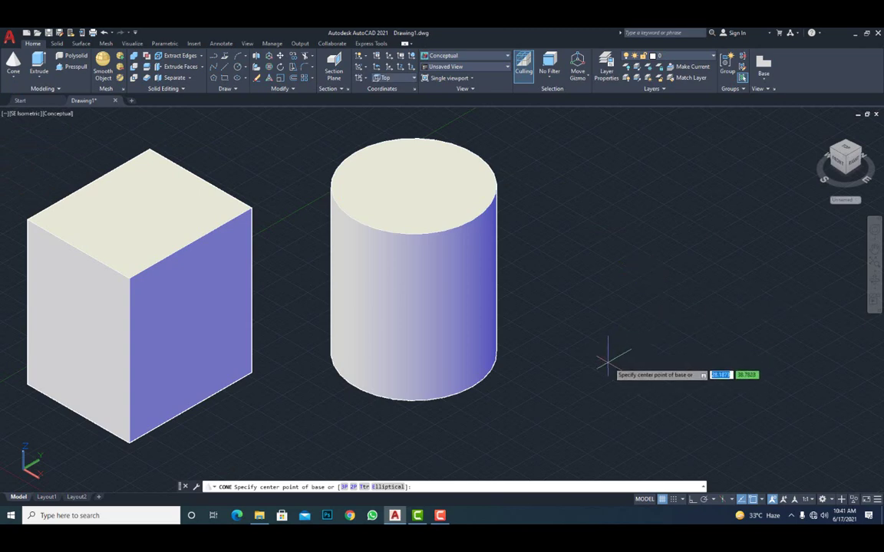
middle_click_drag(616, 350, 644, 386)
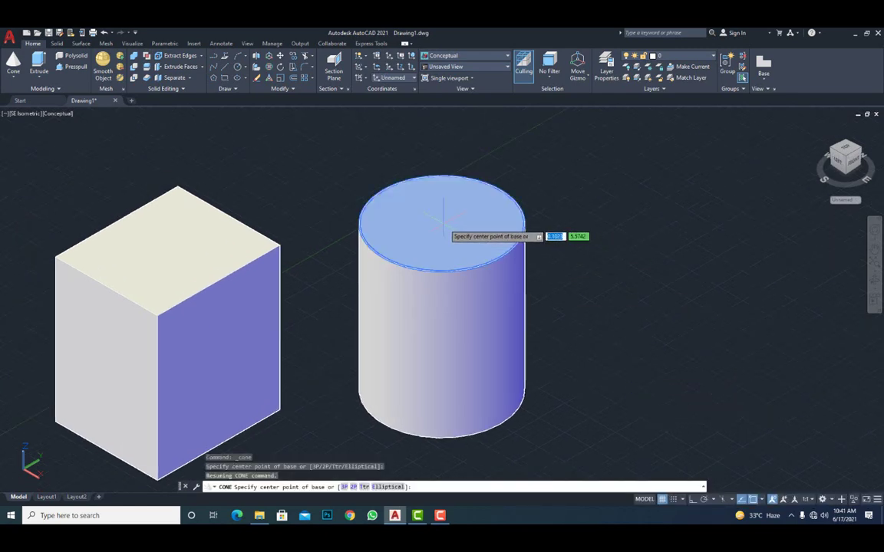
left_click(454, 267)
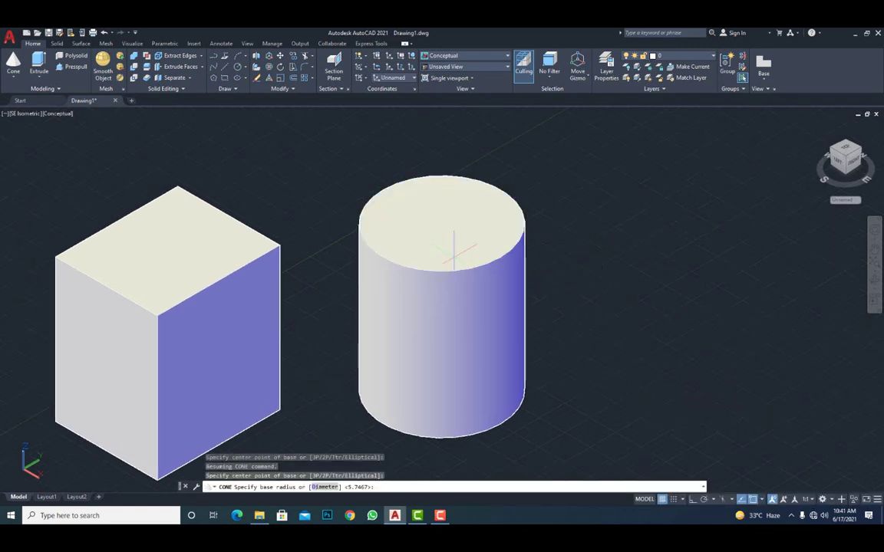
left_click(459, 206)
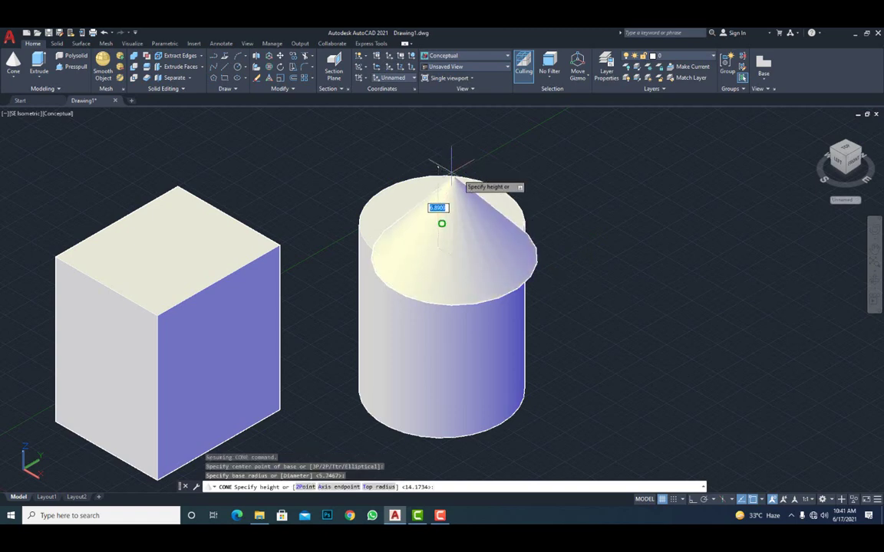
scroll(503, 195, "up", 2)
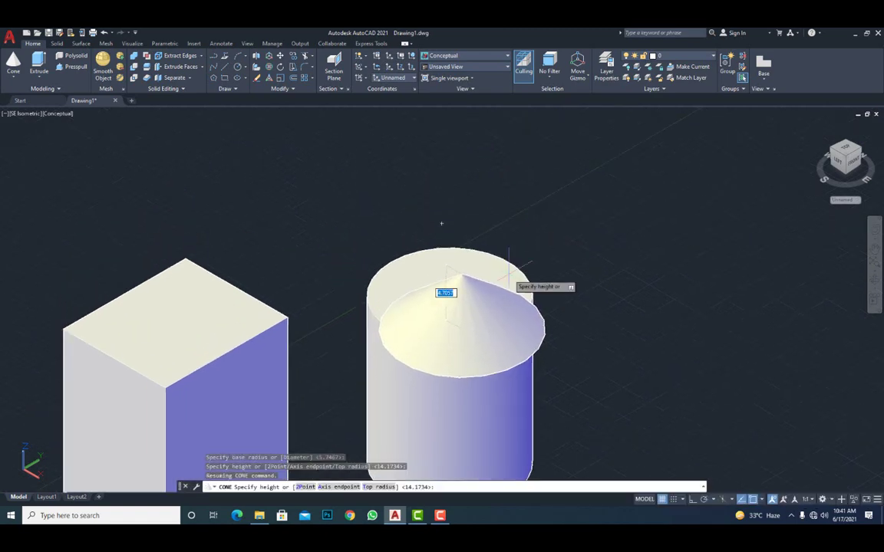
left_click(518, 174)
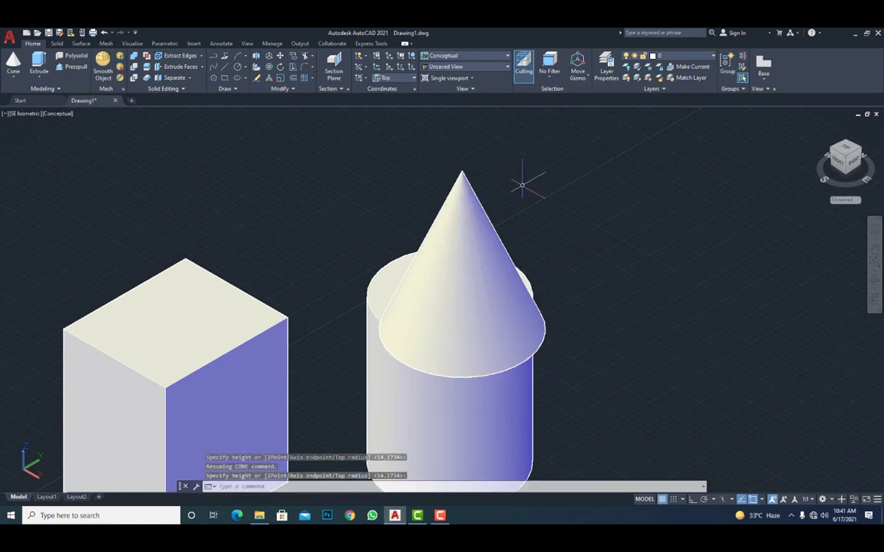
Create a second, free-standing solid cone on the ground plane, on the far side of the cylinder from the box
middle_click_drag(483, 315, 394, 297, "shift")
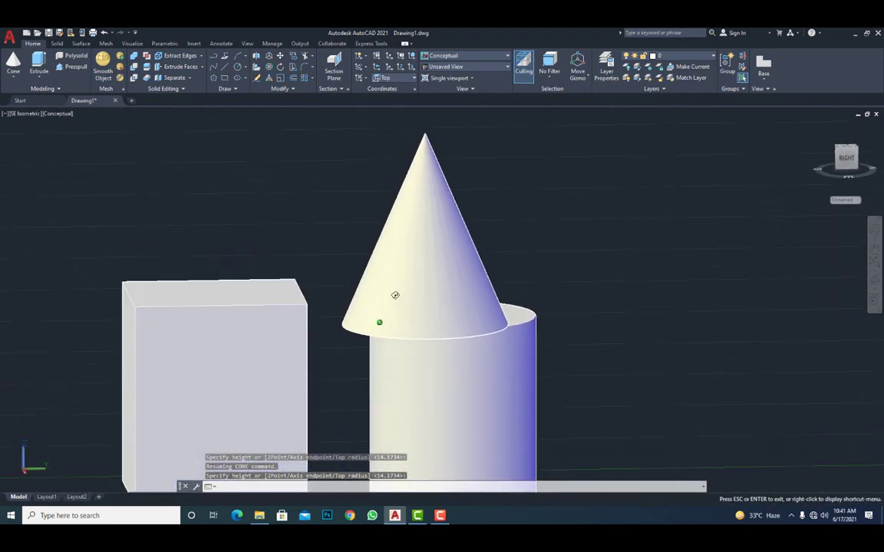
middle_click_drag(444, 326, 449, 245)
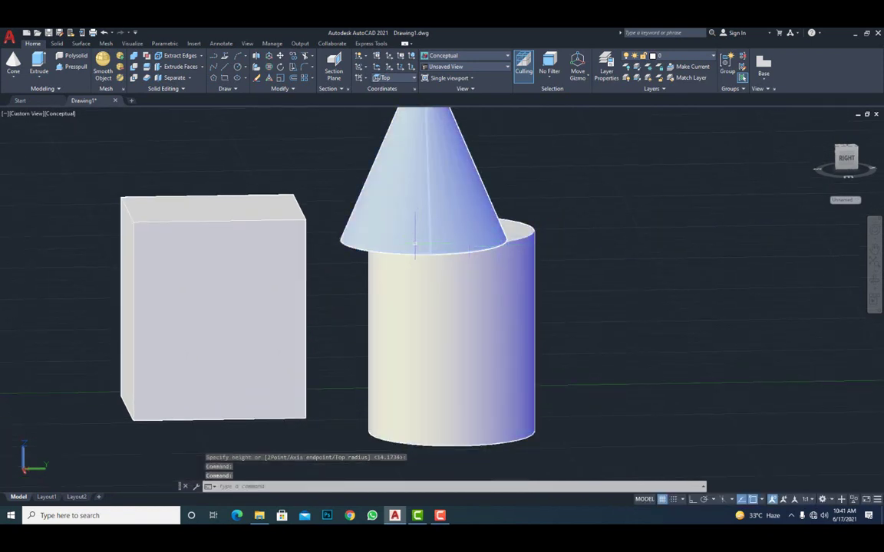
middle_click_drag(404, 286, 424, 300, "shift")
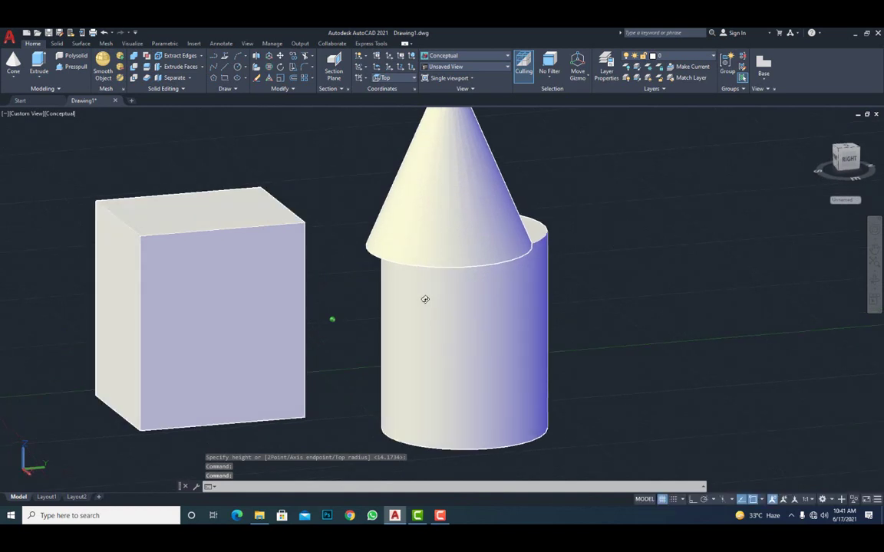
left_click(13, 74)
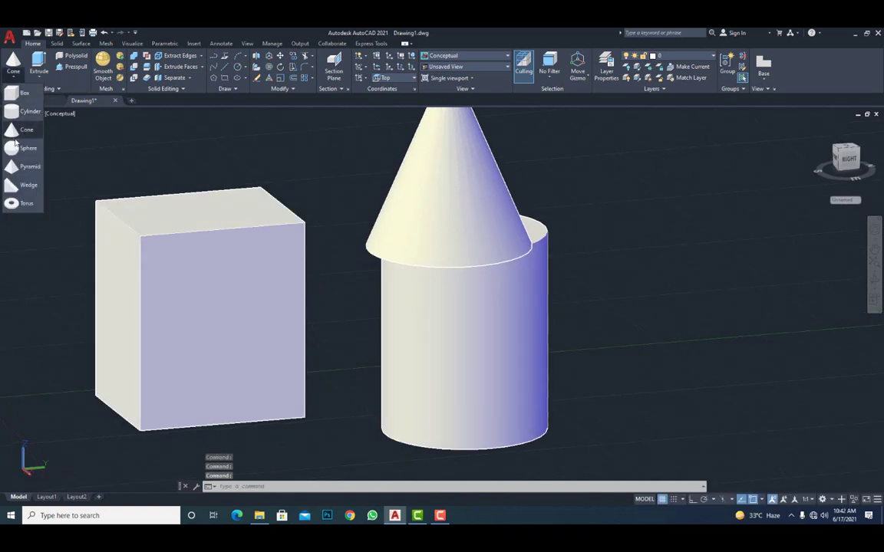
left_click(13, 119)
middle_click_drag(622, 334, 515, 270)
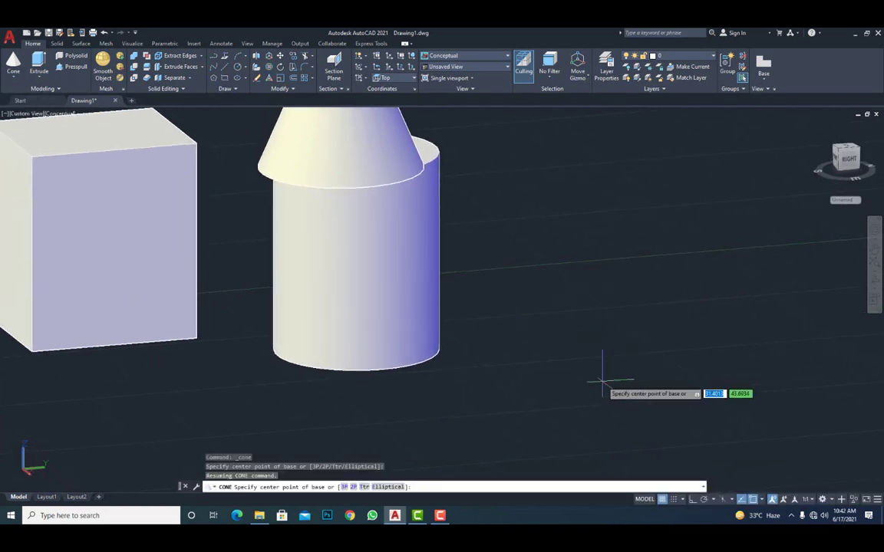
left_click(551, 371)
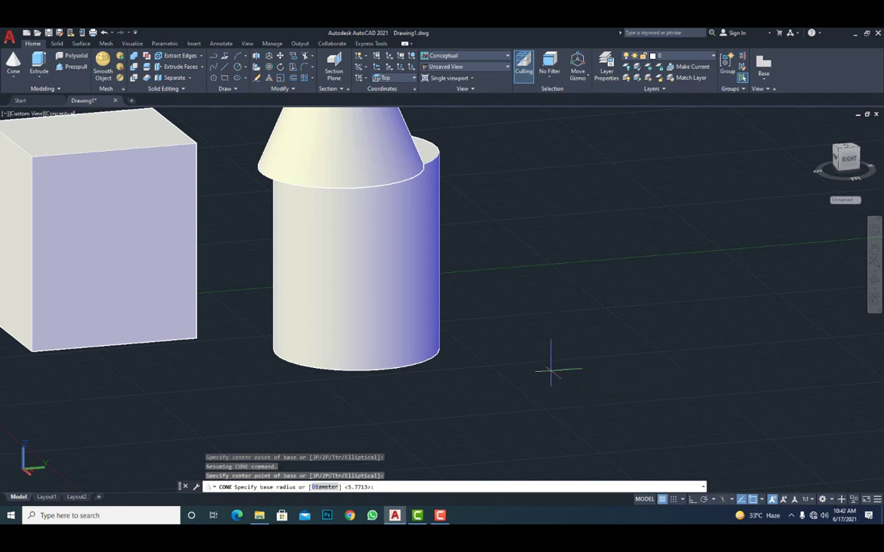
left_click(626, 386)
left_click(585, 131)
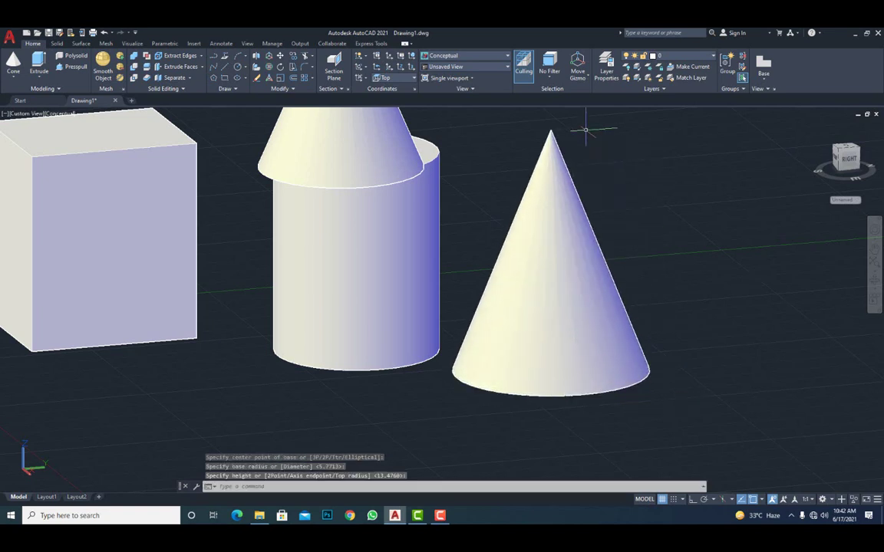
Move the cone on the cylinder slightly upward so that it floats just above the cylinder's top face, and deselect it
scroll(551, 320, "down", 2)
middle_click_drag(551, 320, 502, 325)
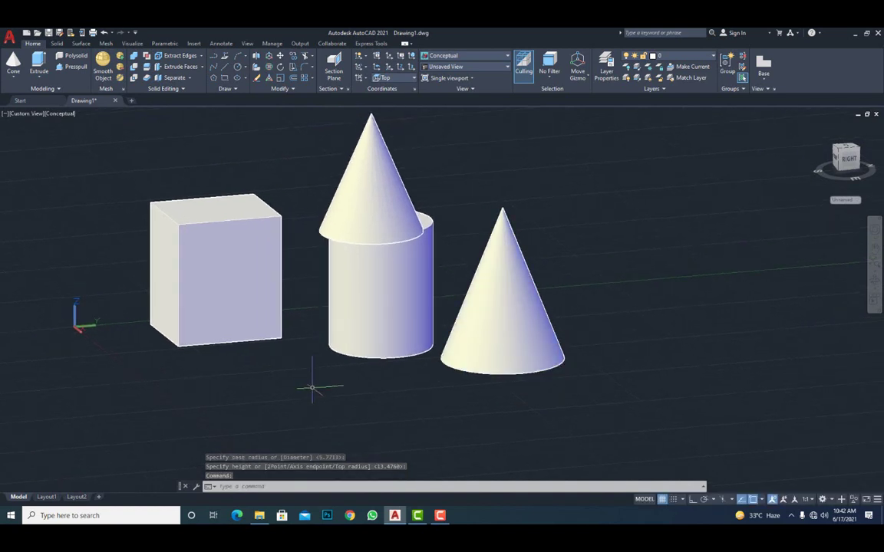
middle_click_drag(306, 385, 394, 375, "shift")
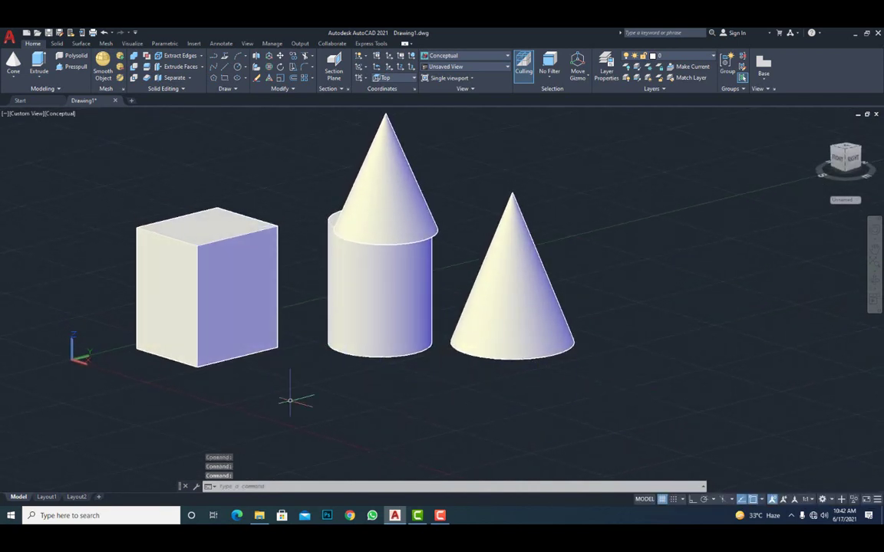
middle_click_drag(309, 392, 297, 421)
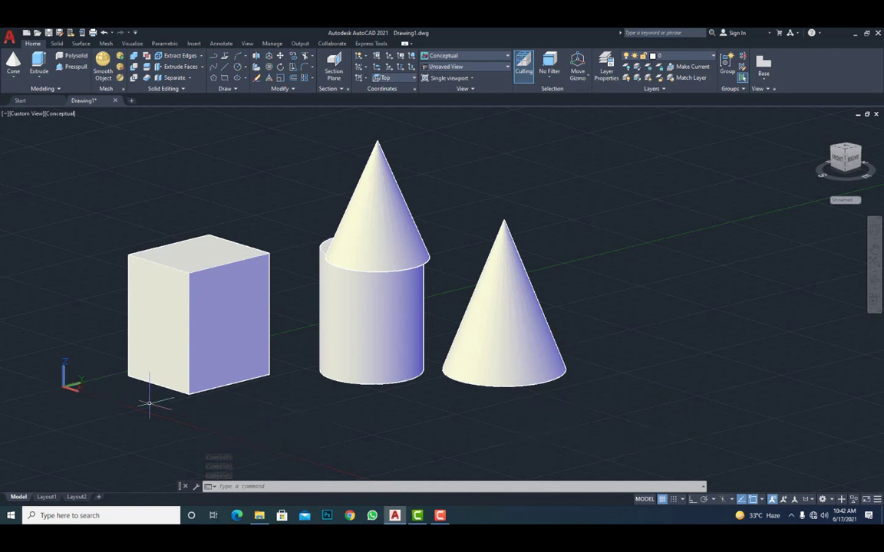
left_click(386, 225)
left_click_drag(386, 226, 383, 200)
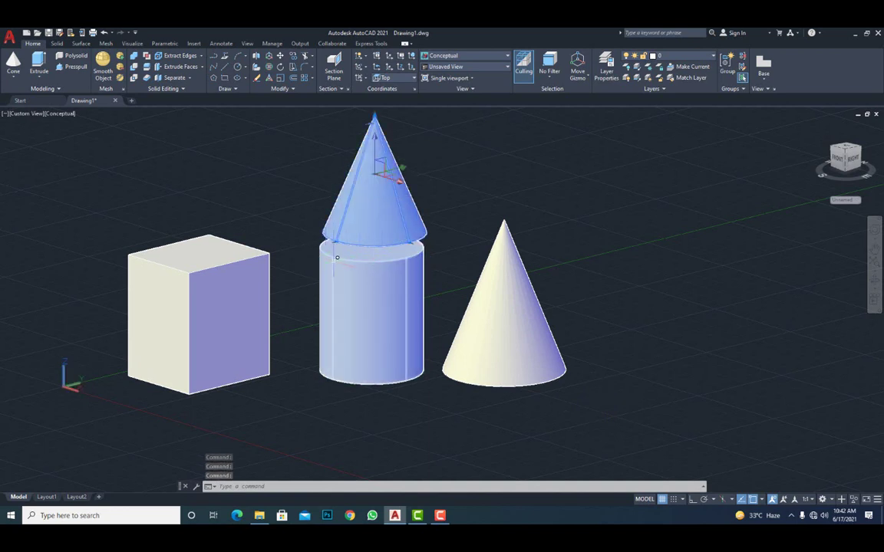
mouse_move(404, 255)
middle_mouse_down("shift")
mouse_move(387, 256)
mouse_move(392, 251)
middle_mouse_up("shift")
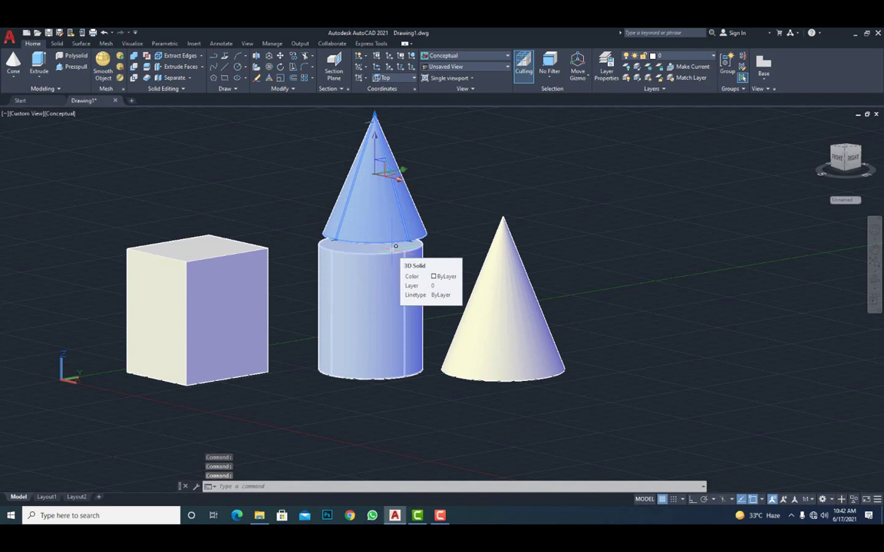
key("Escape")
Create a solid sphere with a radius of about 8.62 on the far side of the free-standing cone
middle_click_drag(291, 378, 282, 418)
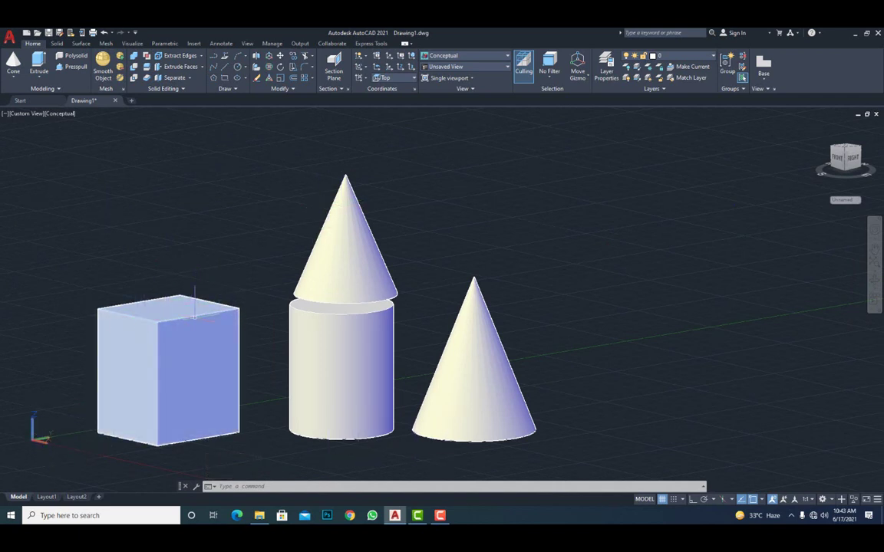
mouse_move(198, 314)
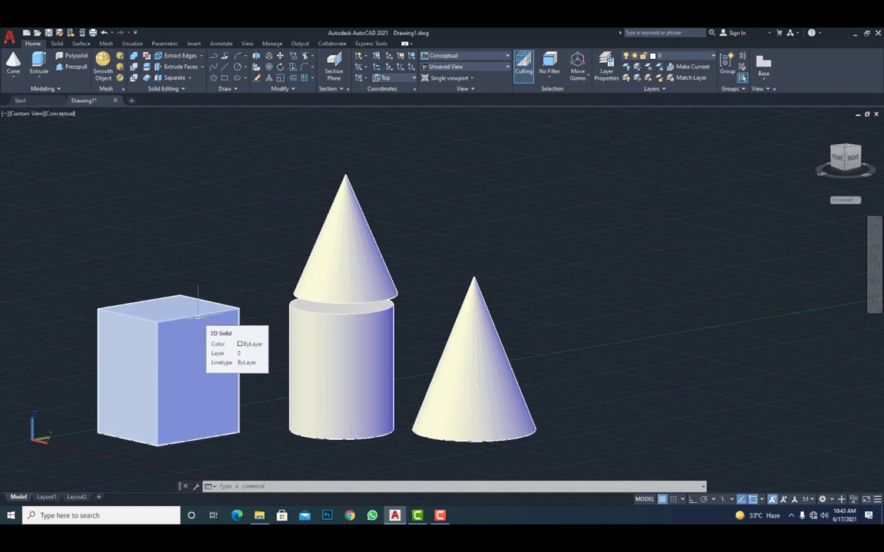
middle_click_drag(193, 337, 189, 360, "shift")
left_click(13, 76)
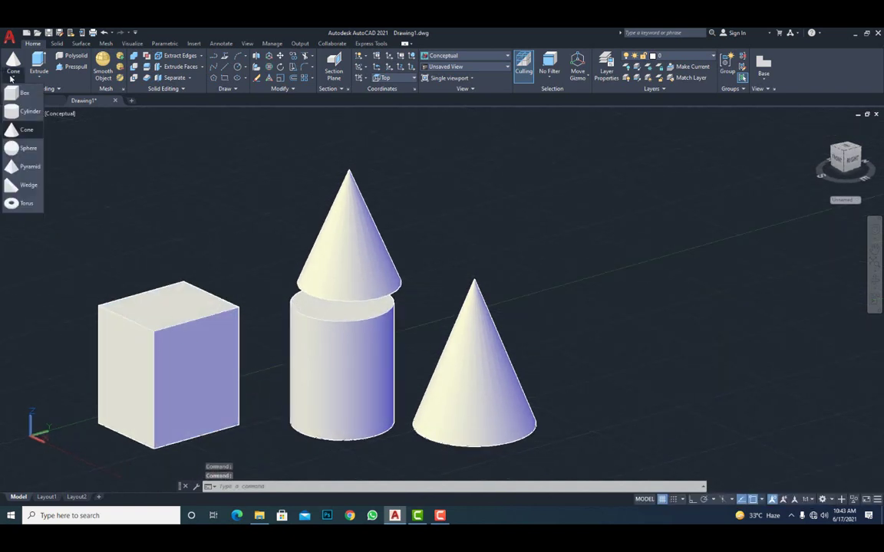
left_click(18, 149)
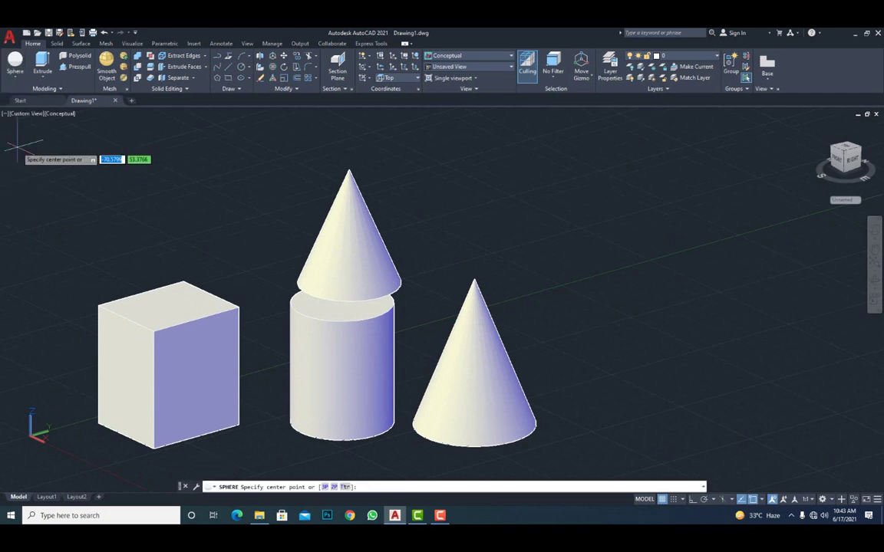
left_click(626, 343)
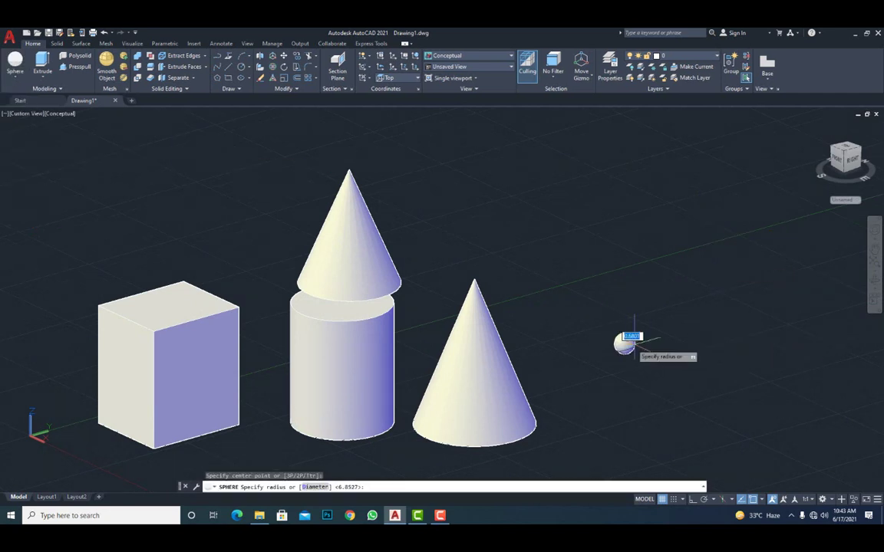
left_click(700, 345)
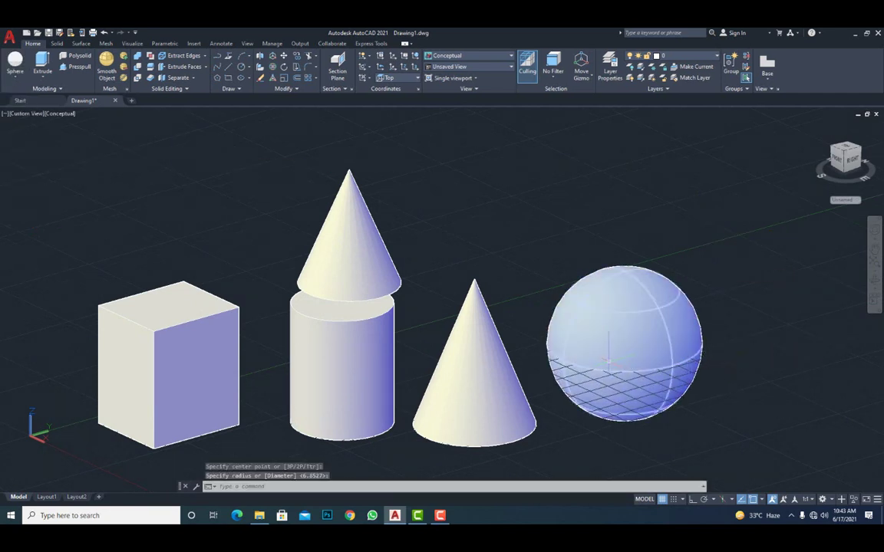
Move the sphere vertically upward so that it floats above the ground plane, and deselect it
middle_click_drag(680, 414, 604, 381)
left_click(587, 324)
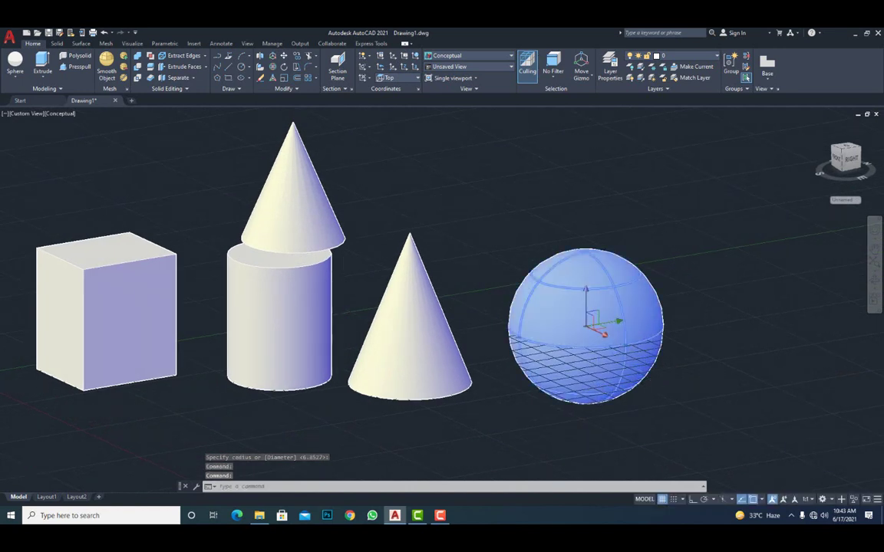
left_click(591, 317)
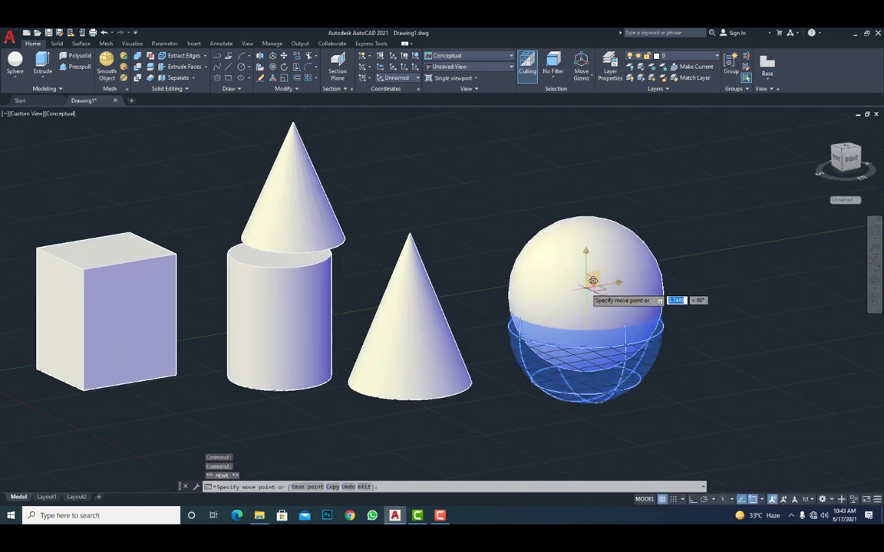
left_click(580, 230)
middle_click_drag(562, 315, 499, 360)
scroll(553, 336, "down", 3)
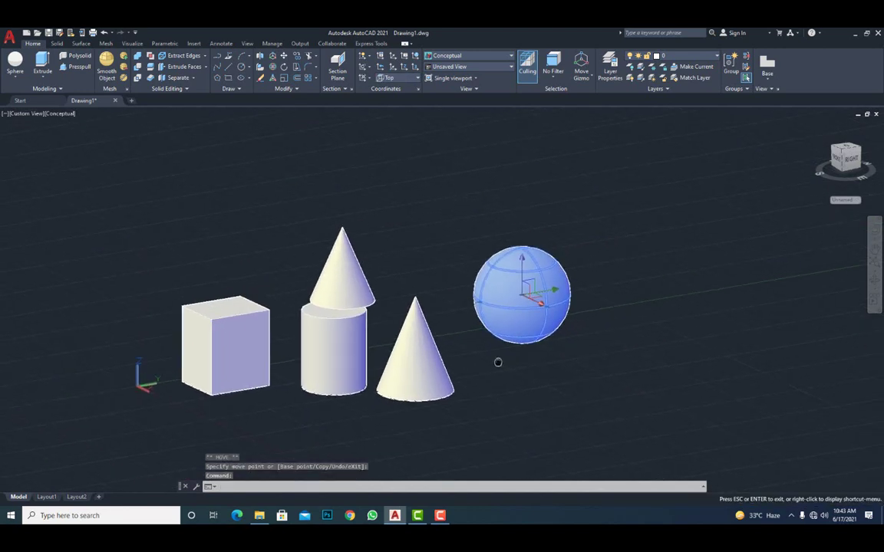
key("Escape")
Create a solid pyramid in front of the sphere with a base radius of about 19.62 and a height of about 36.39
left_click(13, 75)
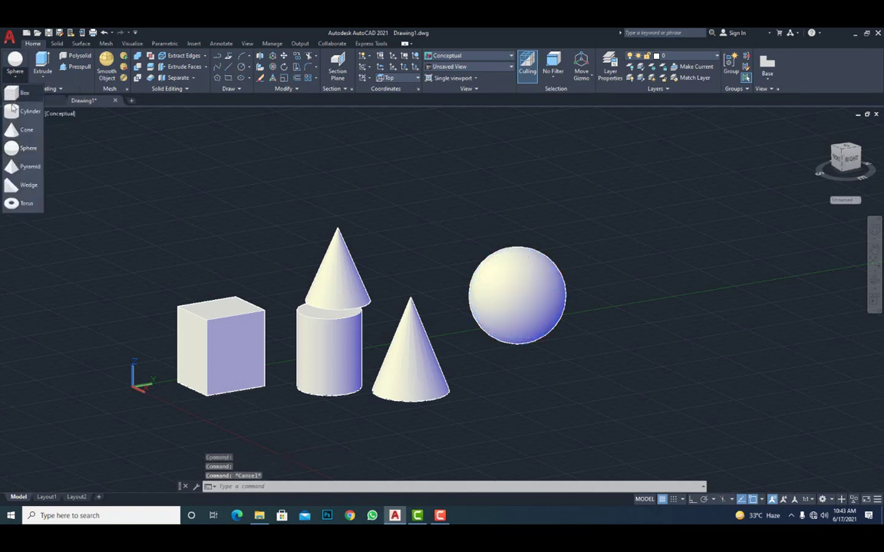
left_click(20, 171)
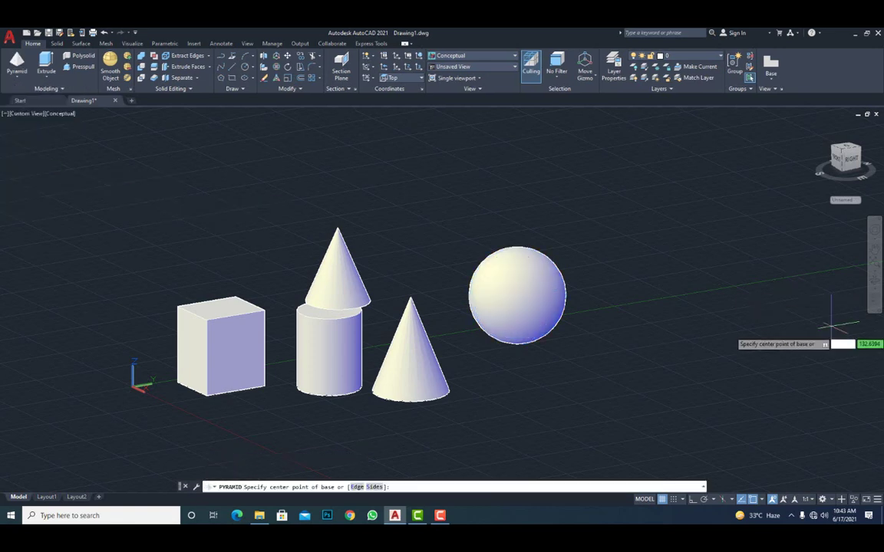
left_click(612, 389)
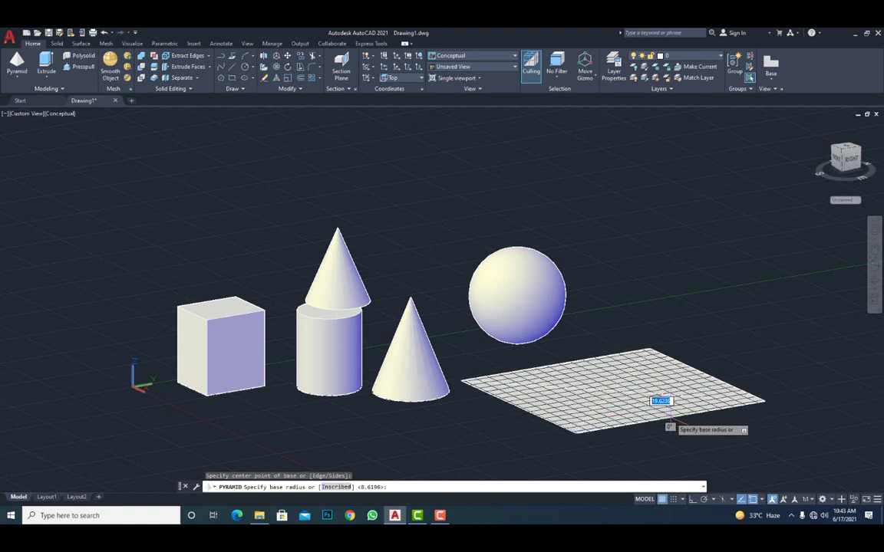
left_click(670, 426)
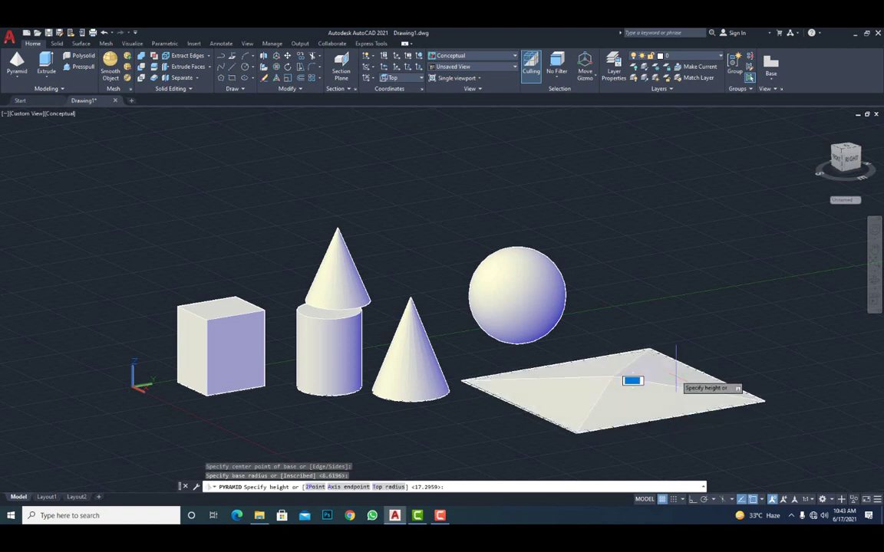
left_click(643, 195)
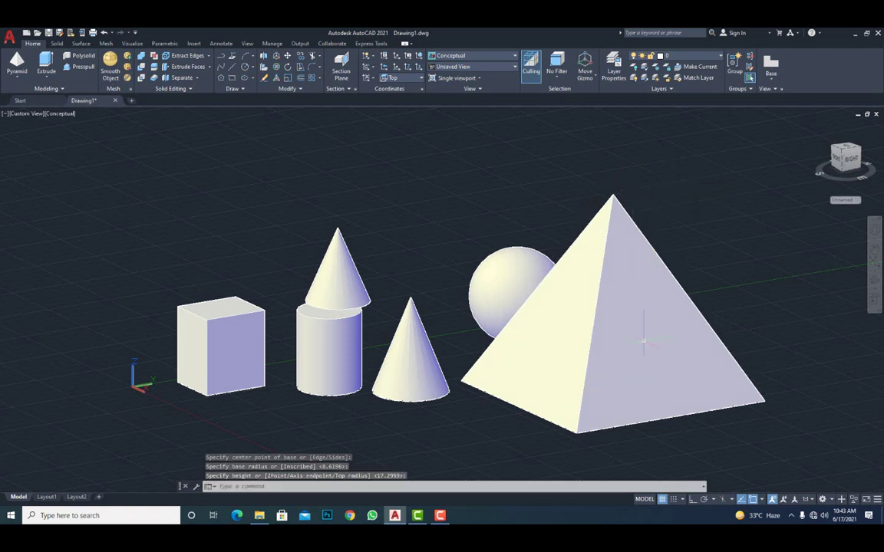
Create a large solid wedge with a height of about 20.48 on the open ground well beyond the pyramid
scroll(627, 338, "down", 5)
middle_click_drag(627, 337, 352, 353)
left_click(16, 75)
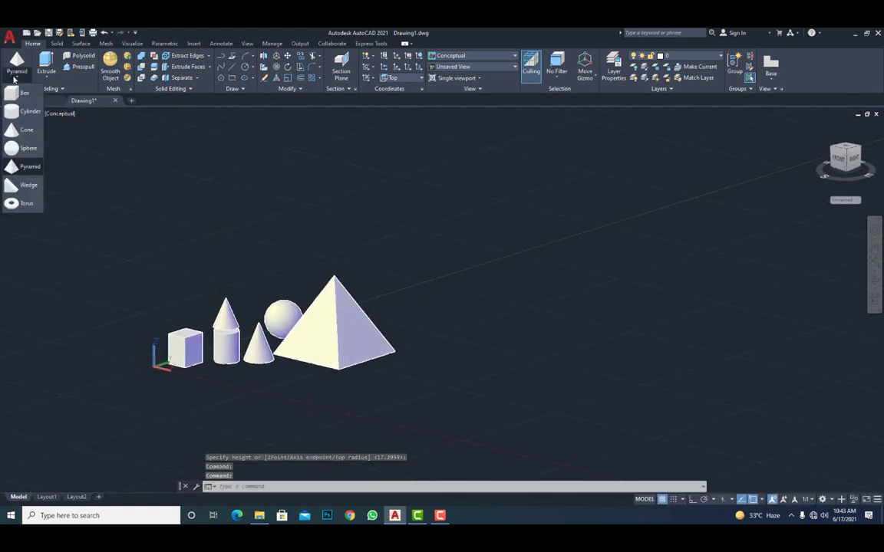
left_click(28, 186)
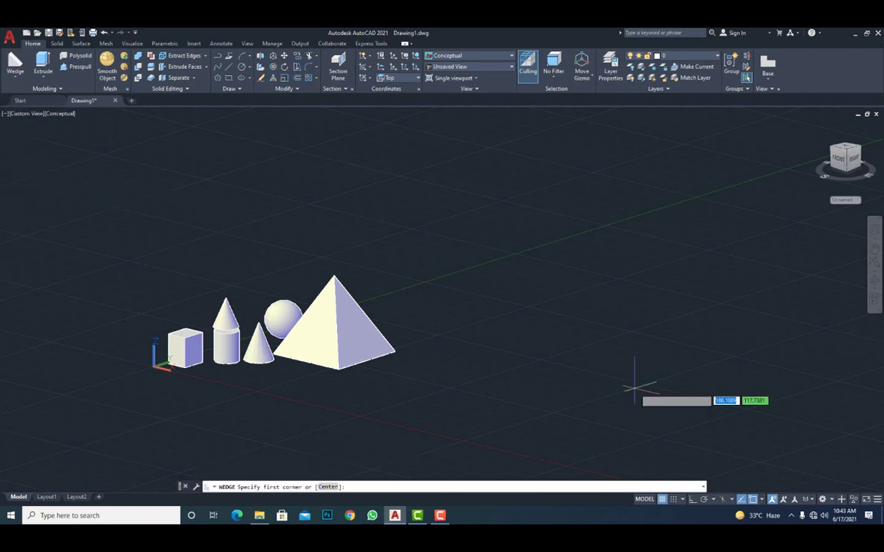
left_click(528, 378)
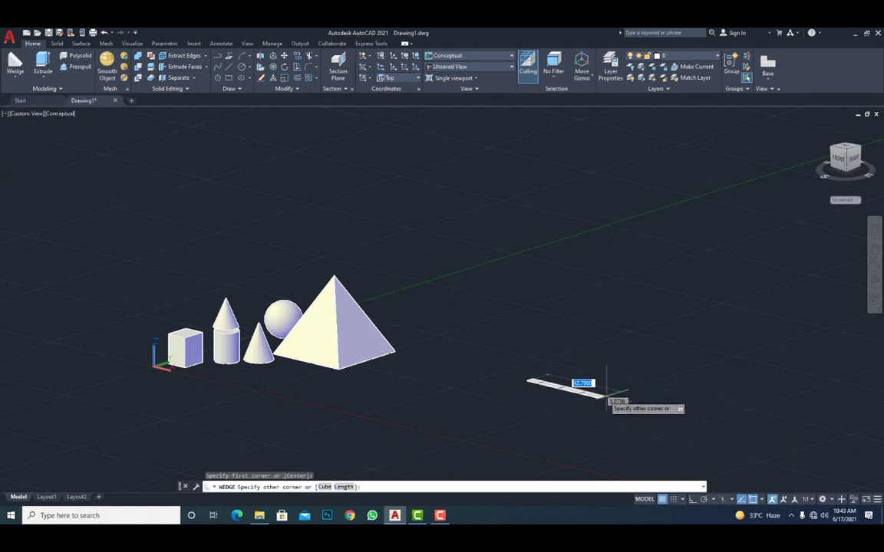
left_click(767, 376)
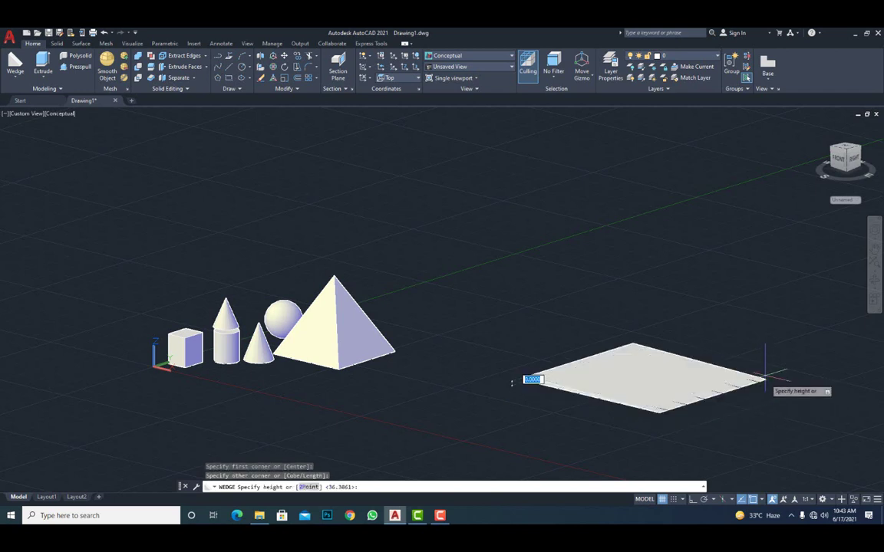
left_click(751, 336)
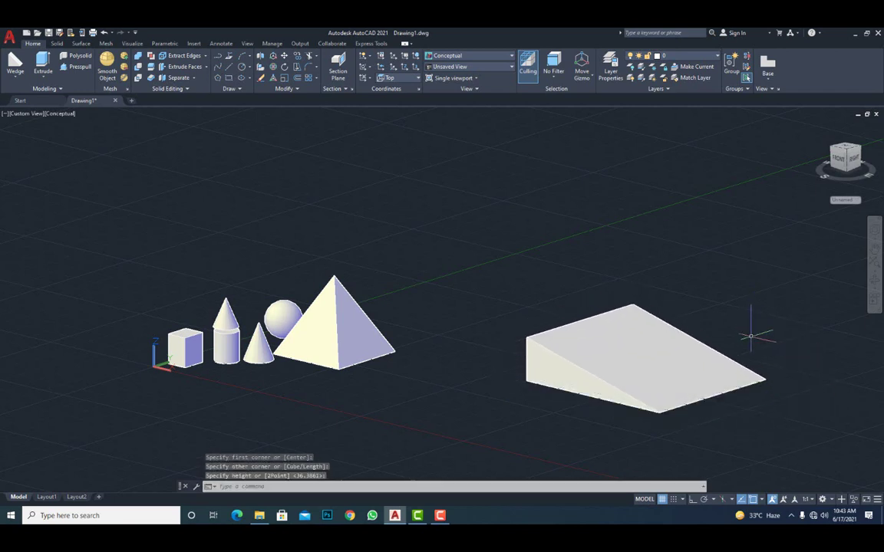
Create a solid torus with a radius of about 31.55 on the ground plane behind the pyramid
left_click(14, 82)
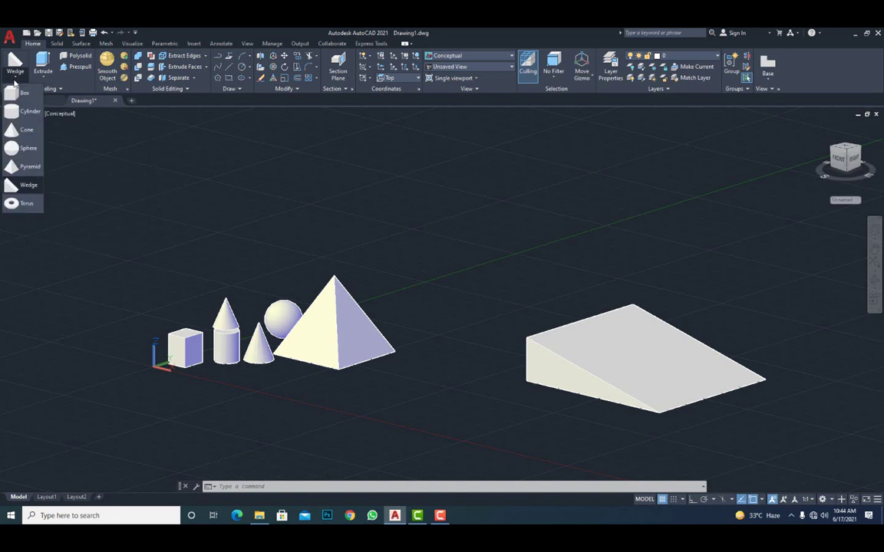
left_click(27, 205)
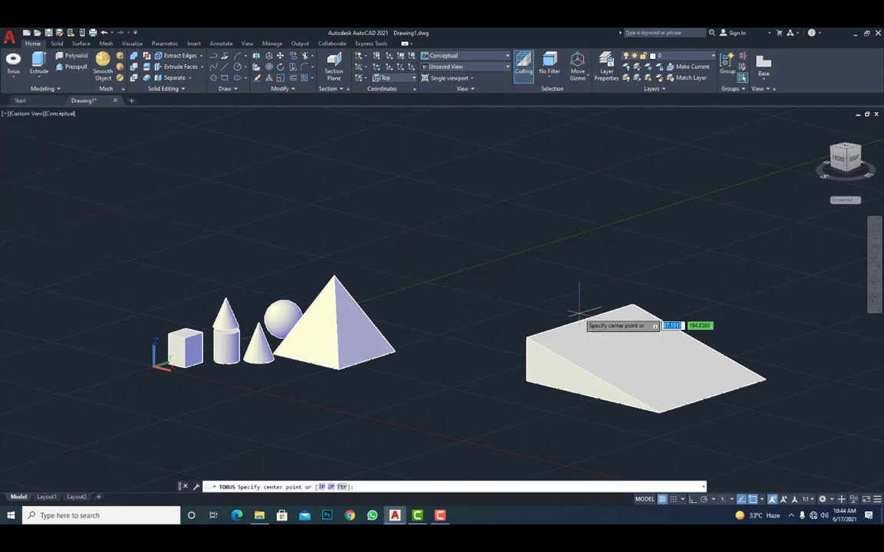
left_click(449, 261)
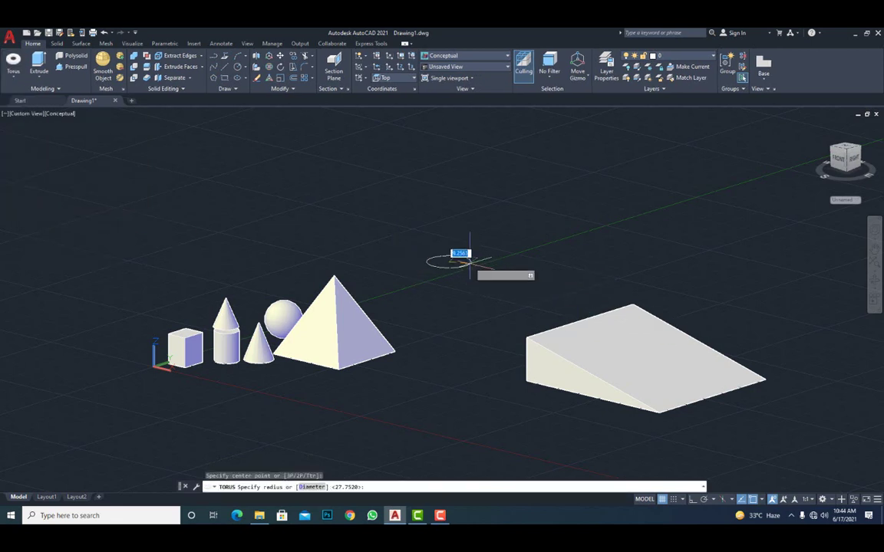
left_click(515, 261)
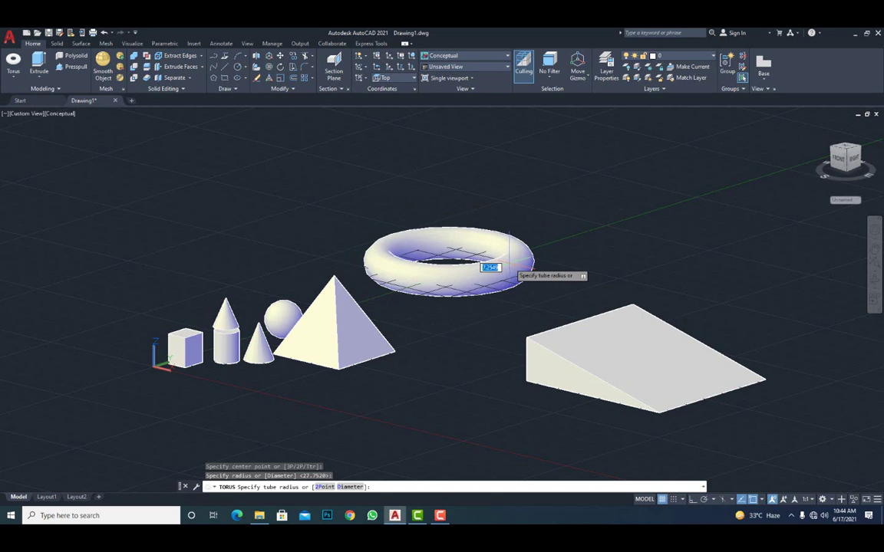
left_click(508, 261)
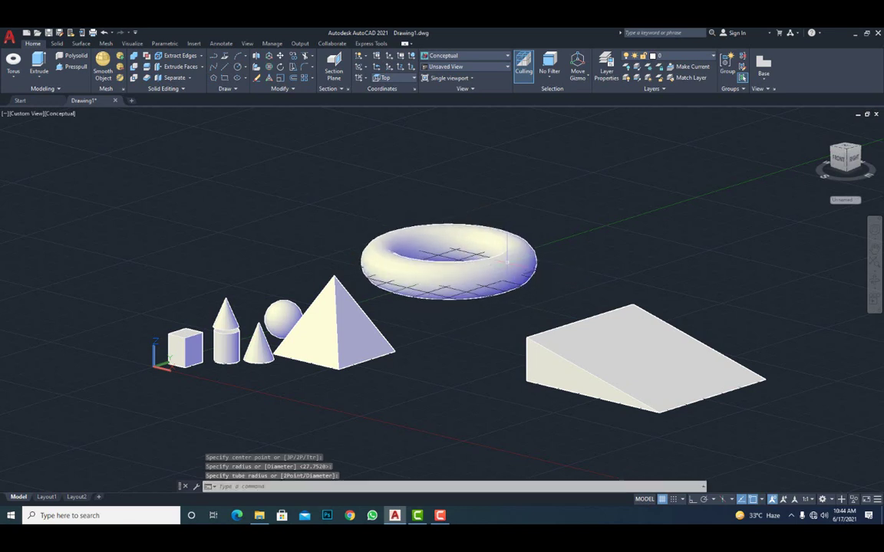
Create a second solid cylinder with a base radius of about 18 between the pyramid and the wedge
middle_click_drag(474, 261, 470, 310, "shift")
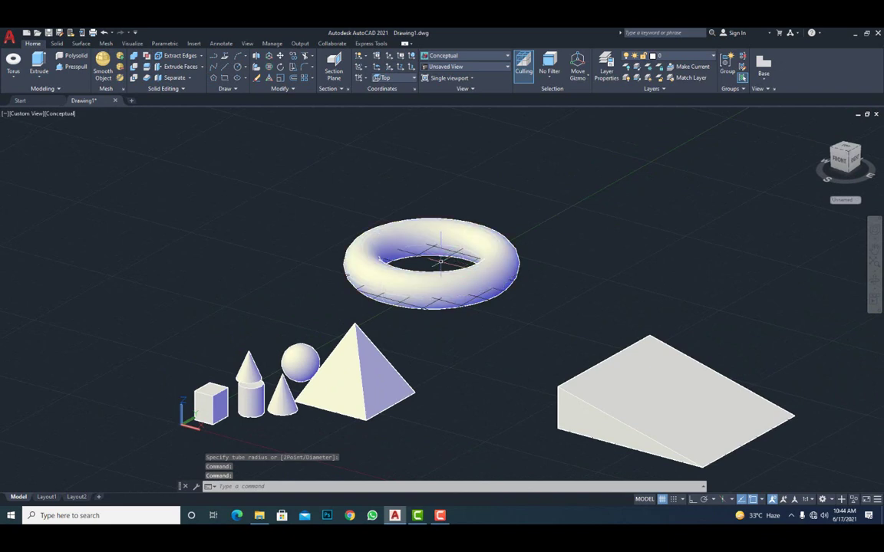
scroll(399, 261, "down", 2)
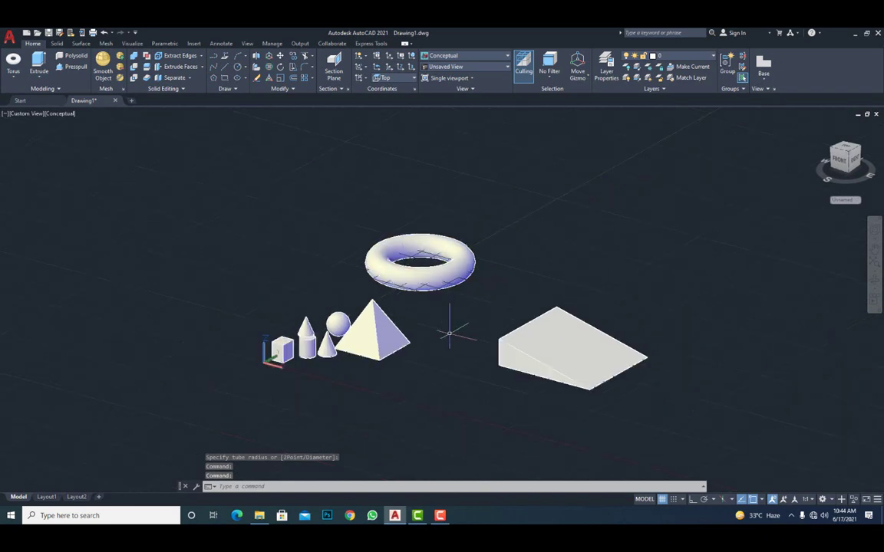
scroll(449, 334, "up", 3)
middle_click_drag(444, 325, 374, 330)
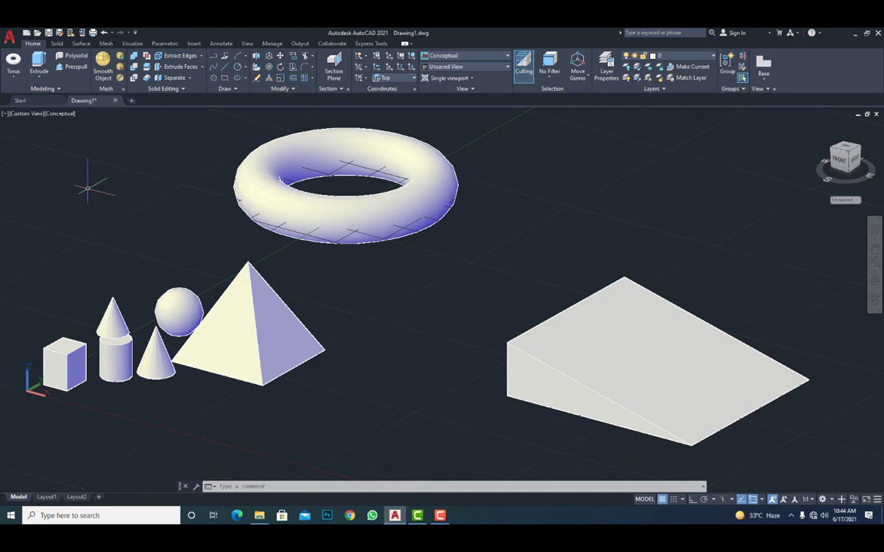
left_click(14, 80)
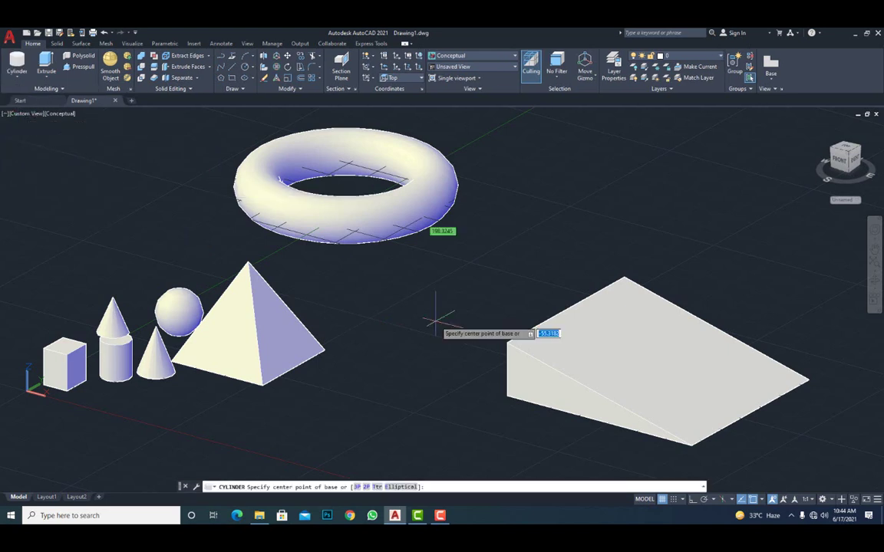
left_click(375, 368)
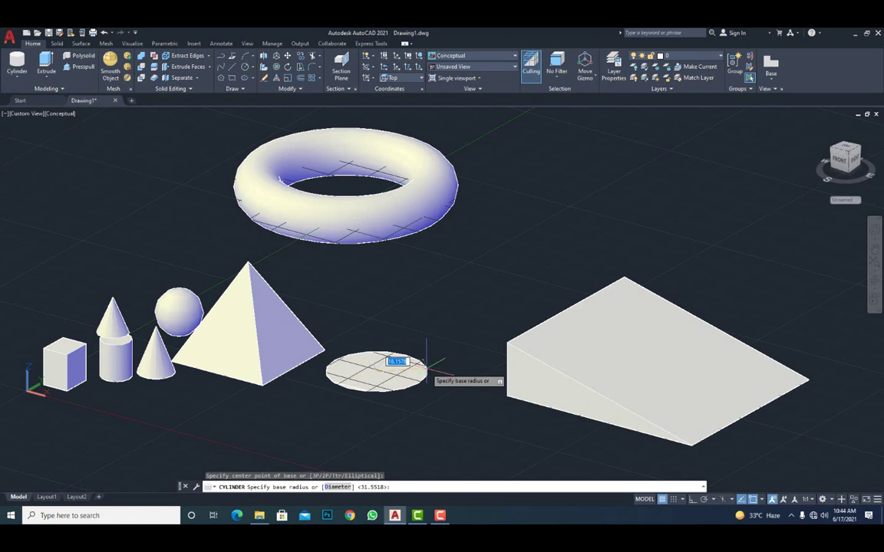
left_click(427, 366)
right_click(419, 286)
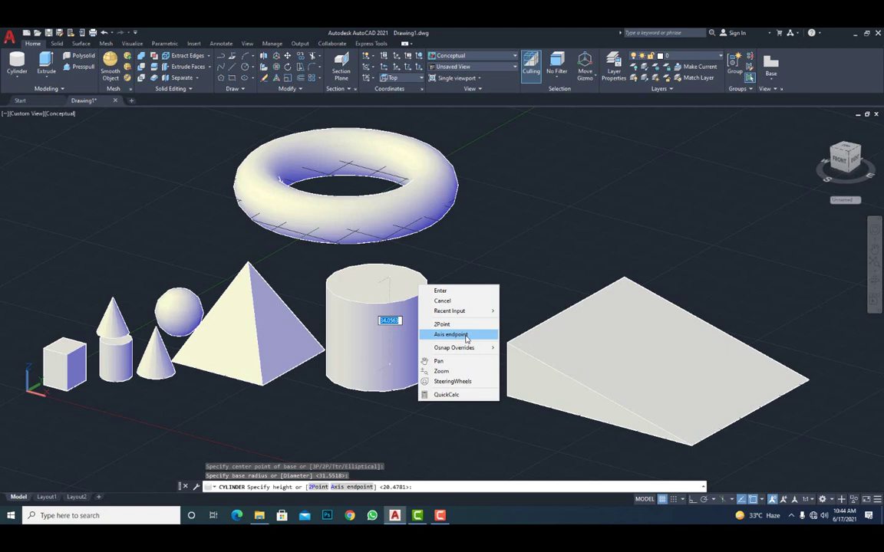
key("Escape")
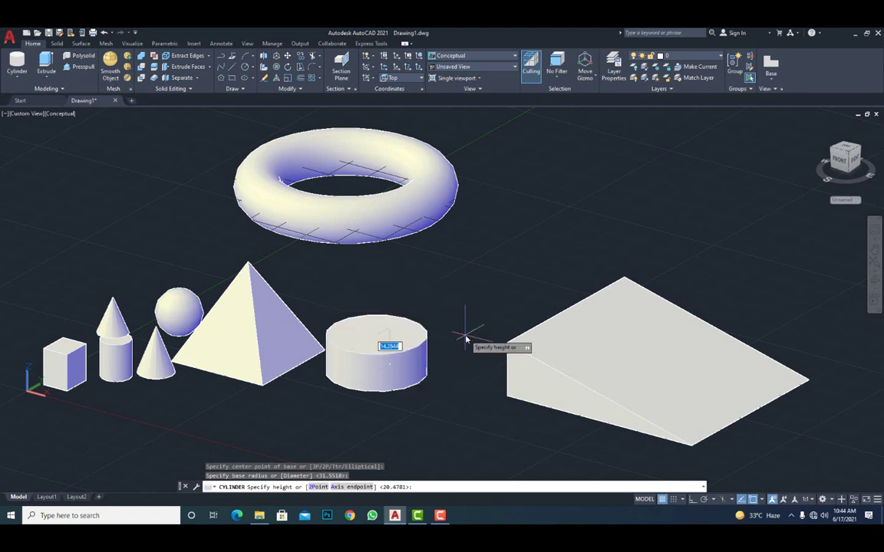
left_click(441, 314)
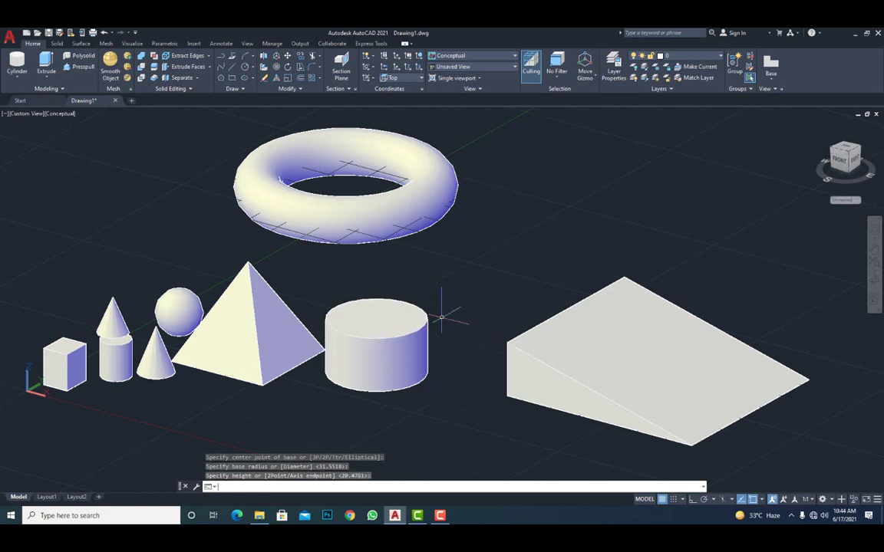
Start creating another solid primitive
left_click(17, 75)
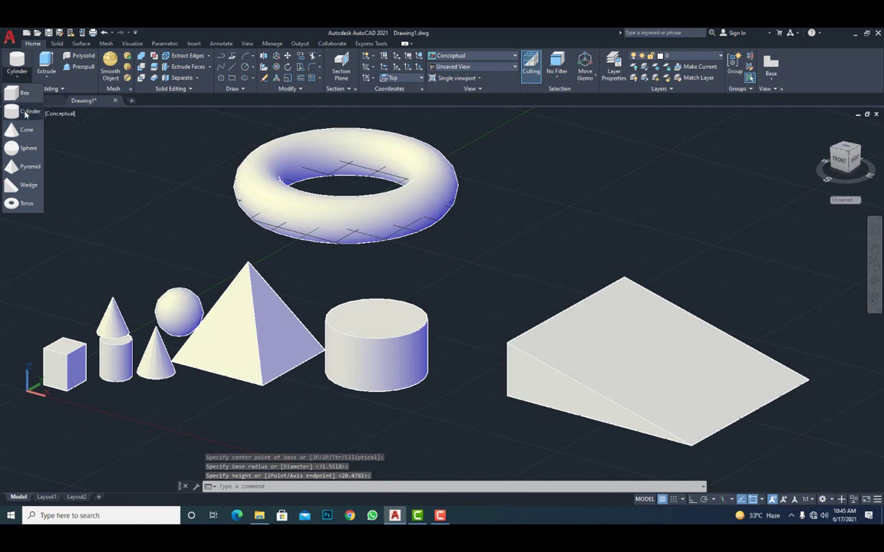